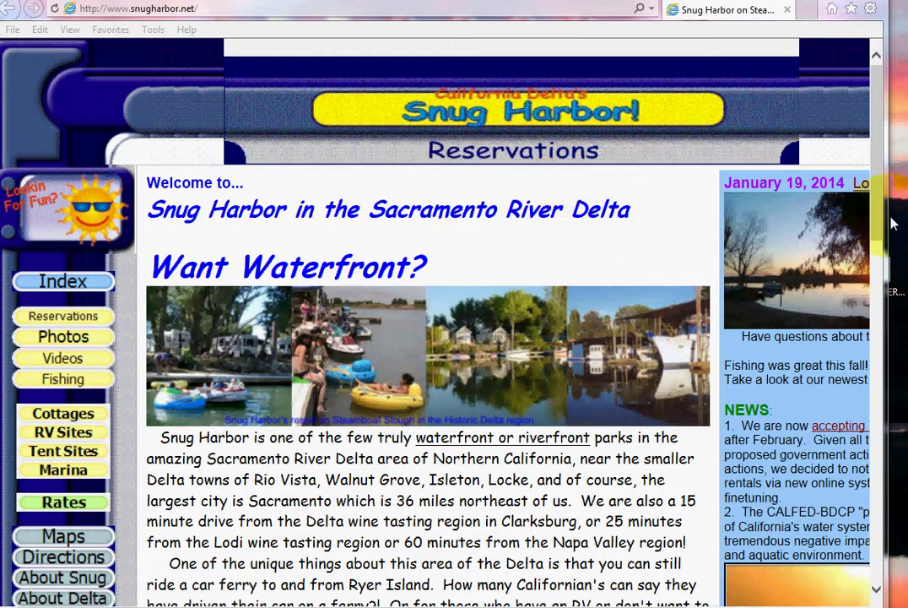
Go to the Snug Harbor Reservations page with 2014 online, email and extended-stay options.
drag(895, 224, 903, 225)
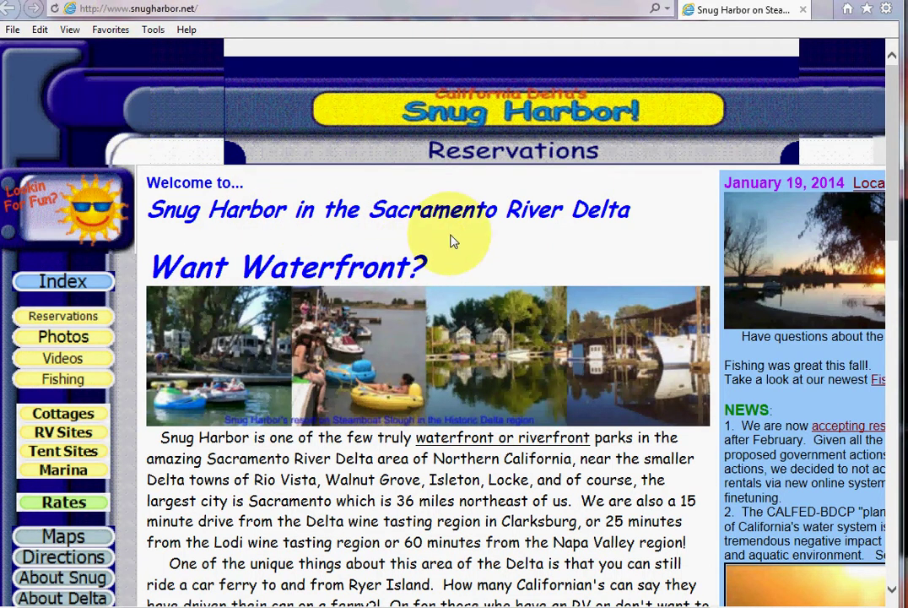
click(470, 163)
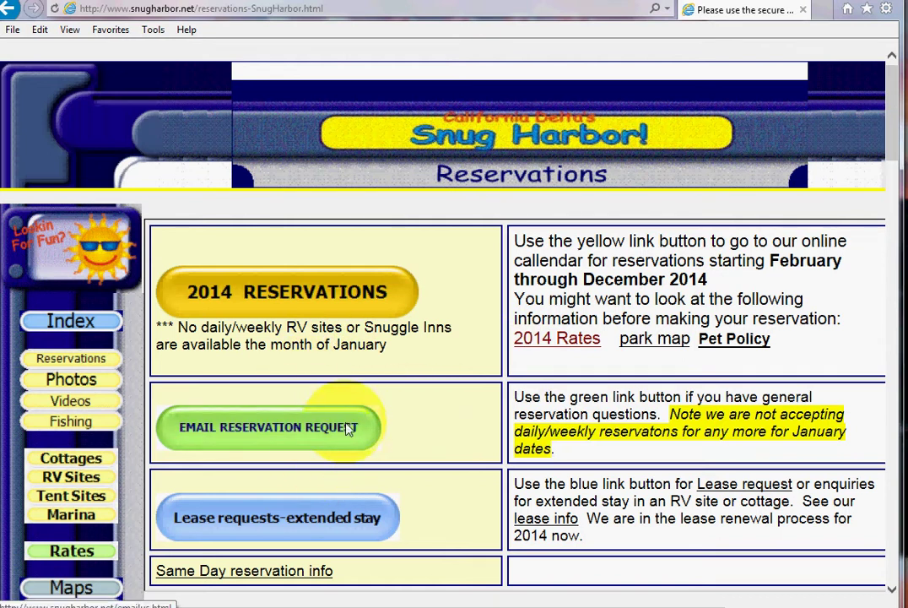
Enter the 2014 online reservation system and set check-in to July 24, 2014.
click(273, 297)
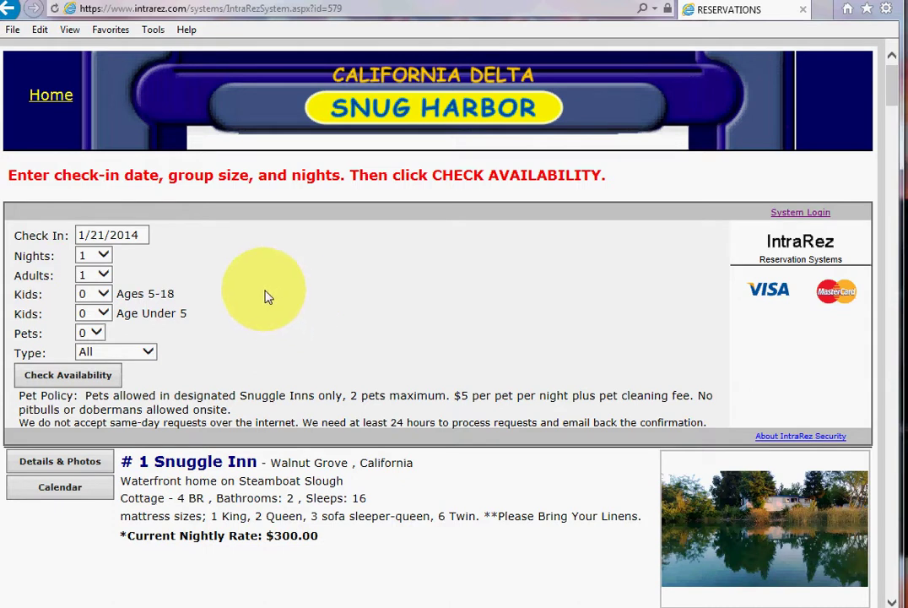
click(141, 237)
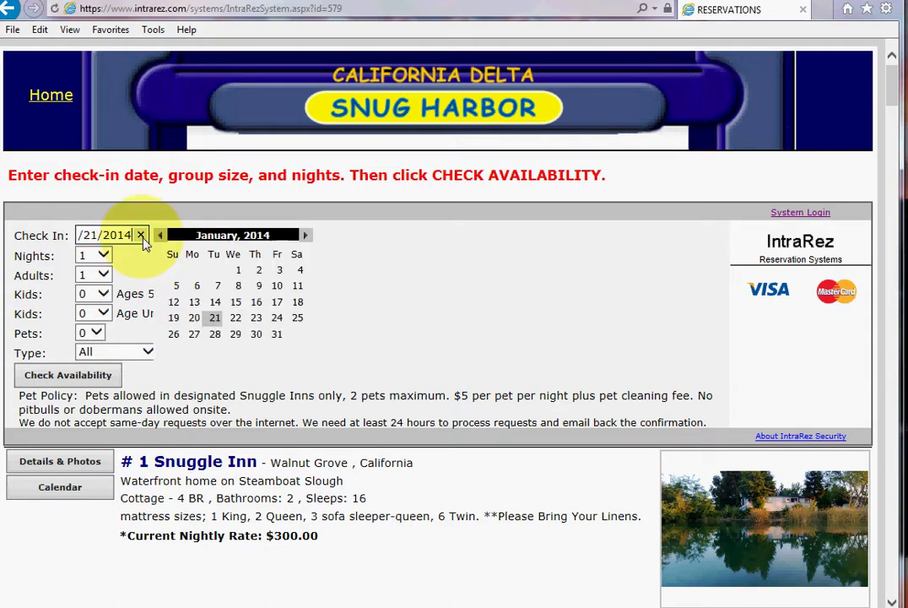
click(306, 237)
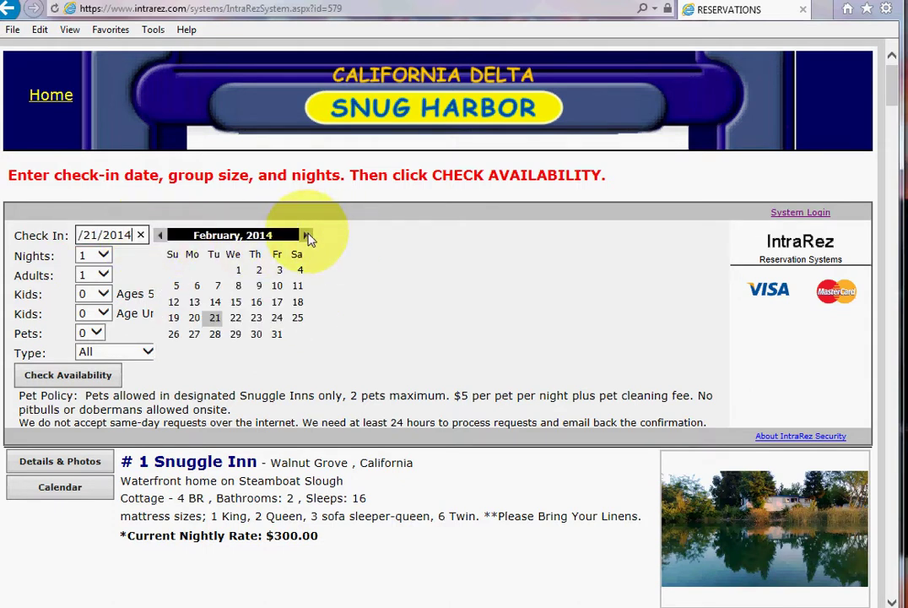
click(306, 237)
click(306, 236)
click(306, 237)
click(307, 236)
click(307, 237)
click(307, 236)
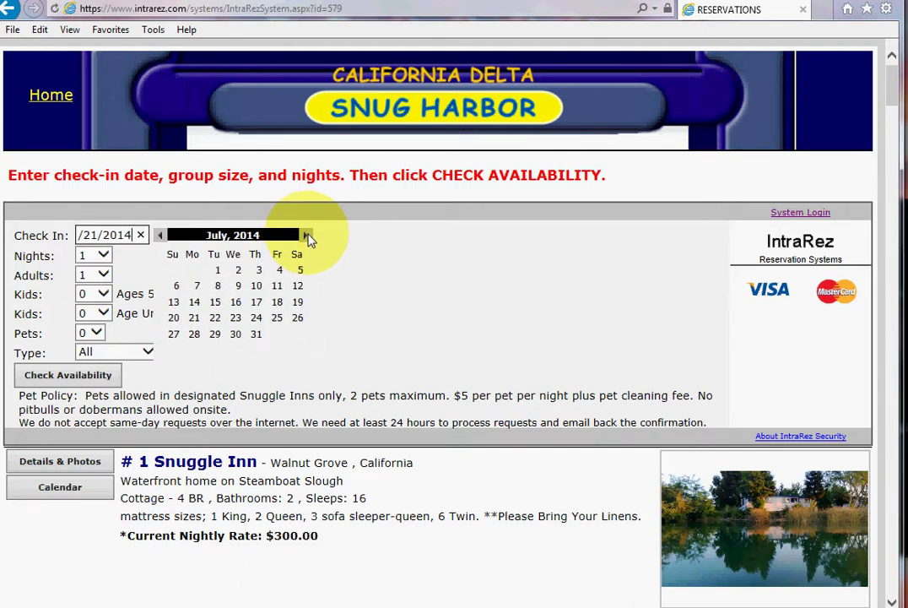
click(255, 318)
Search availability for 4 nights, 4 adults, site type RV Site.
click(103, 256)
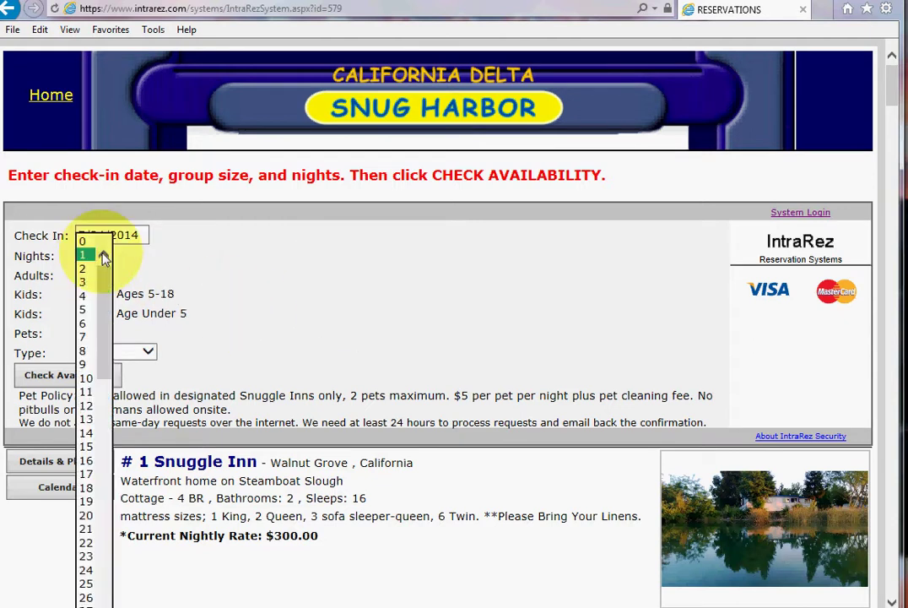
click(85, 296)
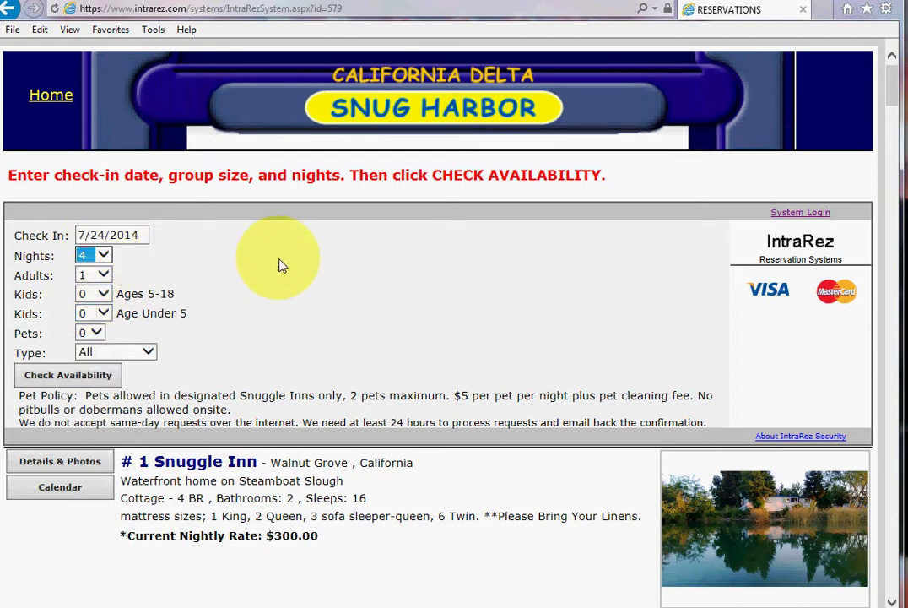
click(95, 275)
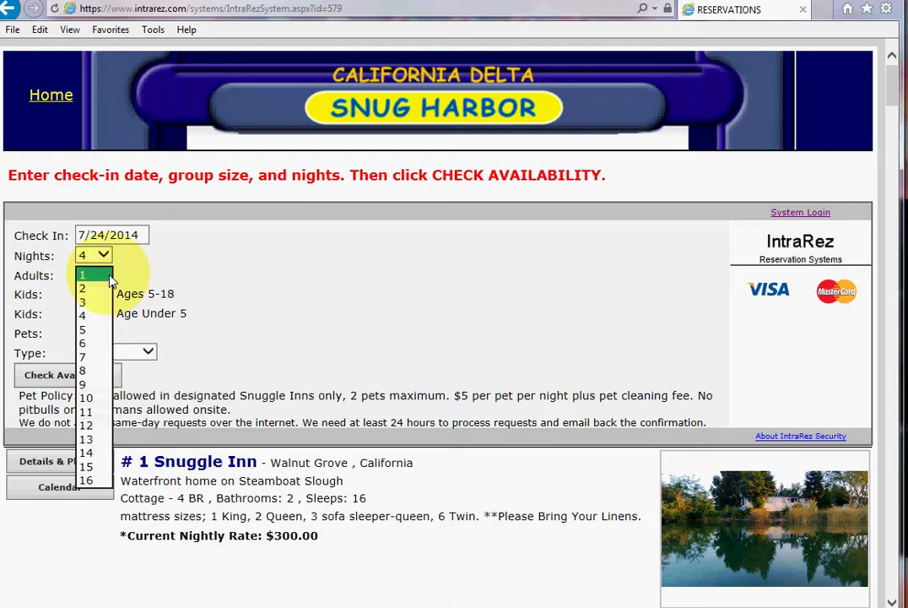
click(84, 316)
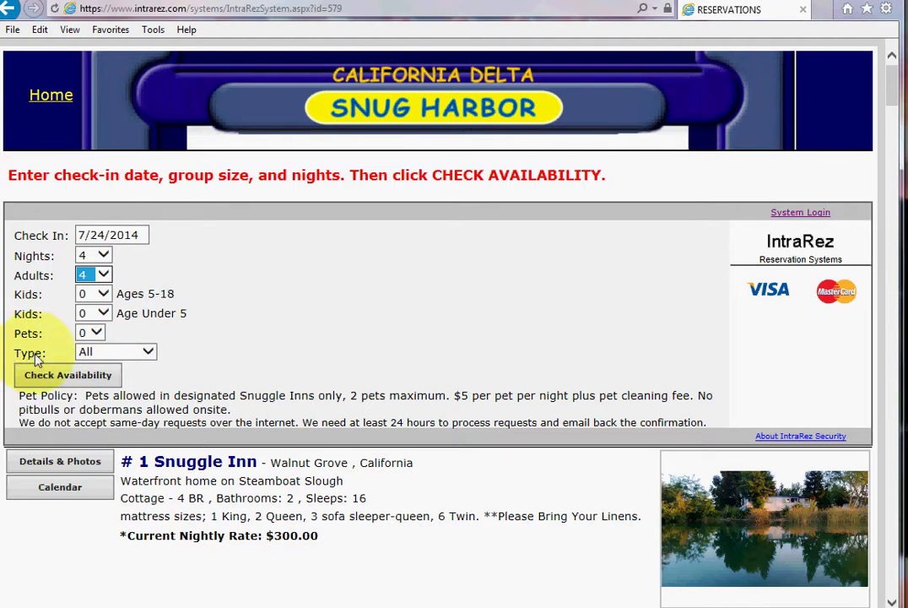
click(148, 353)
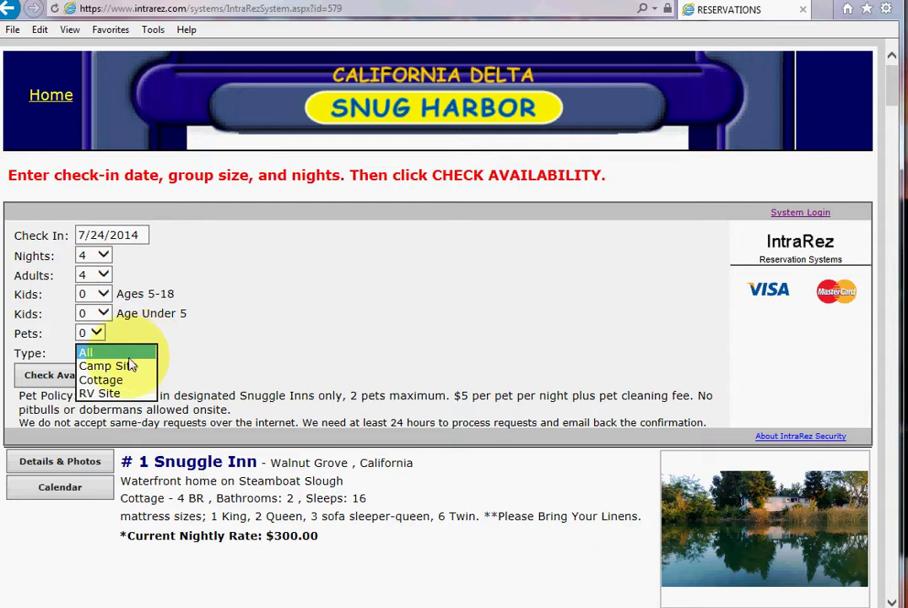
click(108, 396)
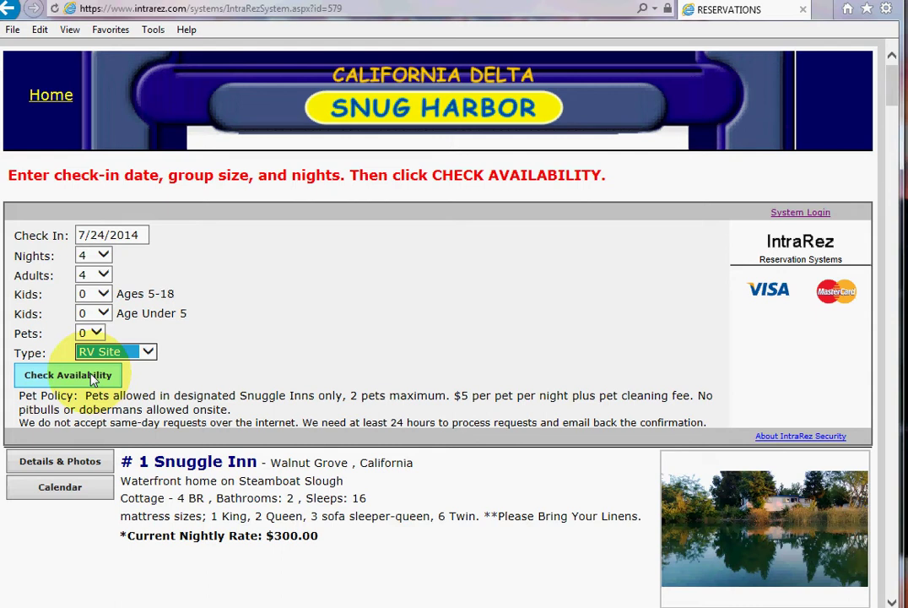
click(93, 380)
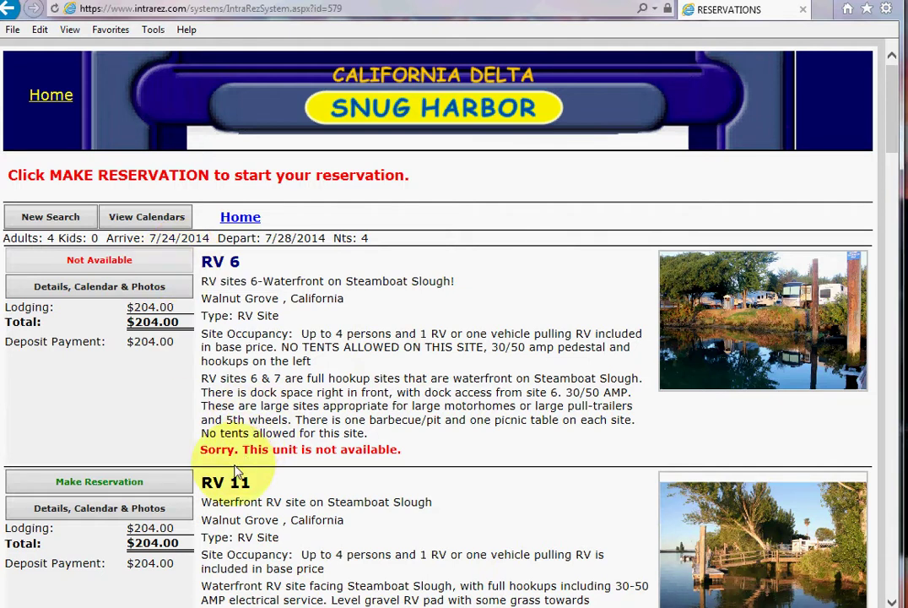
Scroll the results: RV 17 bookable at $204.00; RV 16, 18, 19 Group unavailable.
drag(892, 122, 878, 177)
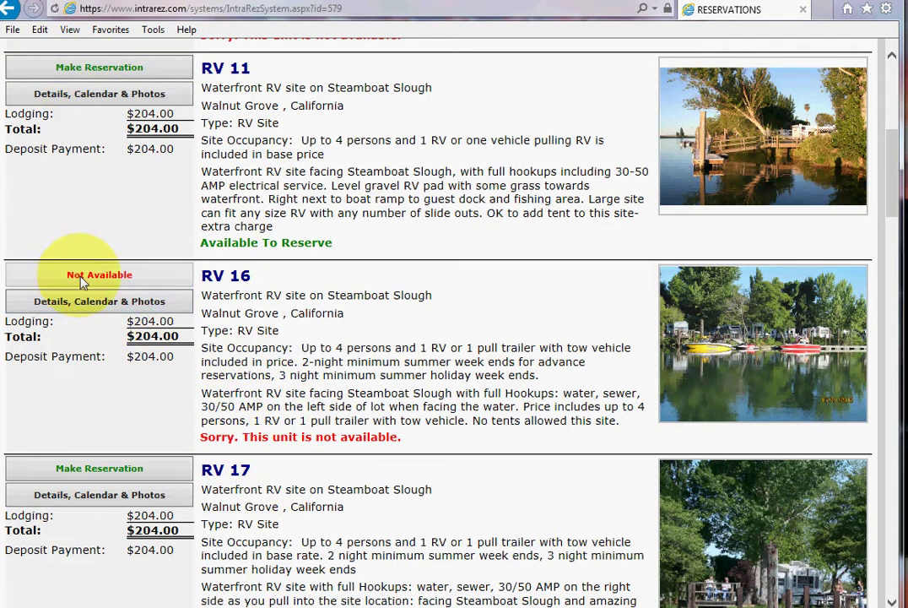
Begin booking RV 11 and continue to the optional extra-items page, all quantities 0.
click(108, 73)
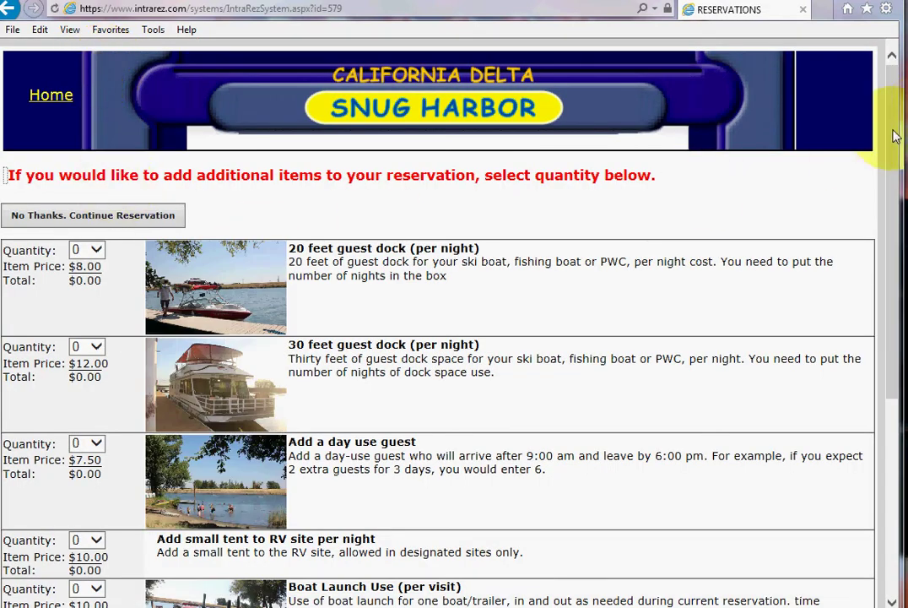
drag(893, 127, 882, 177)
click(82, 132)
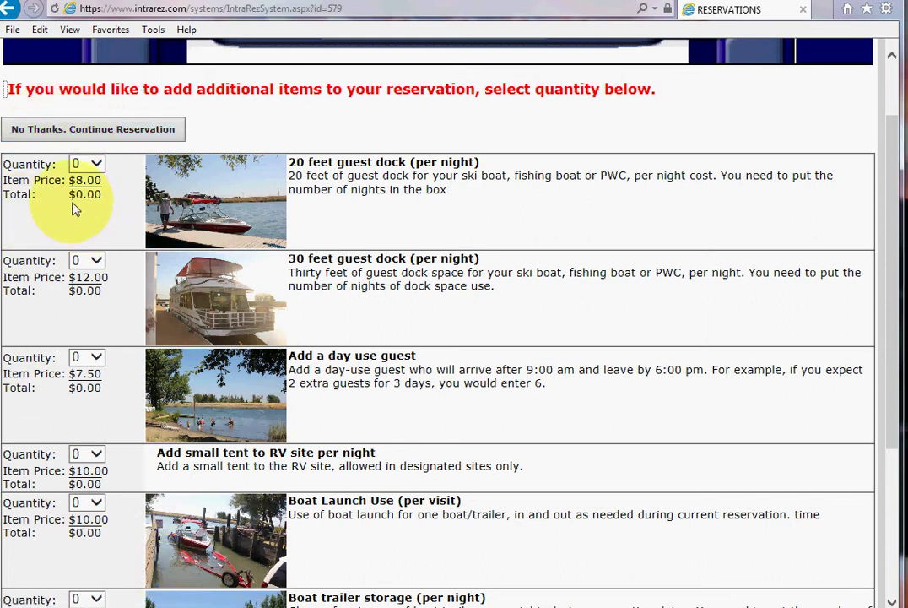
click(89, 133)
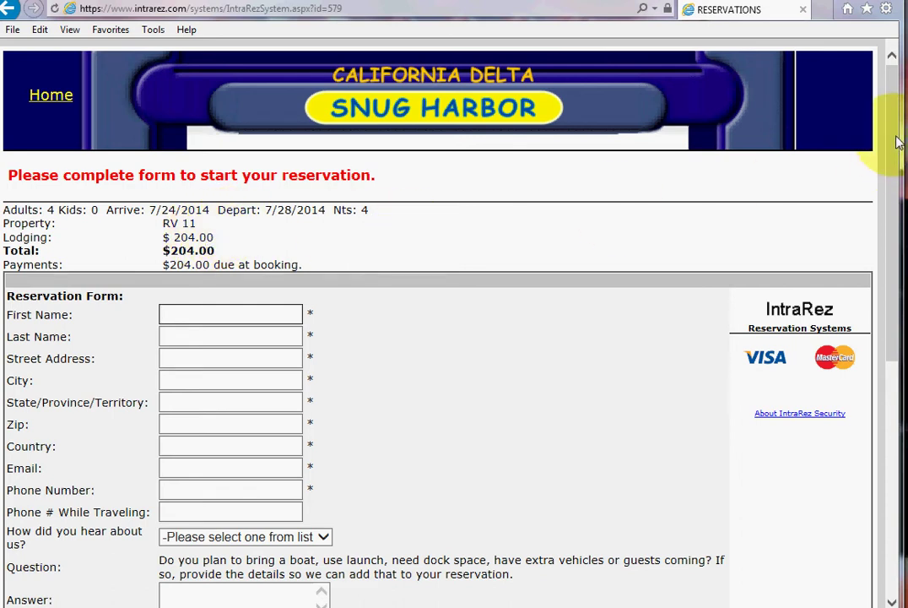
drag(897, 125, 892, 152)
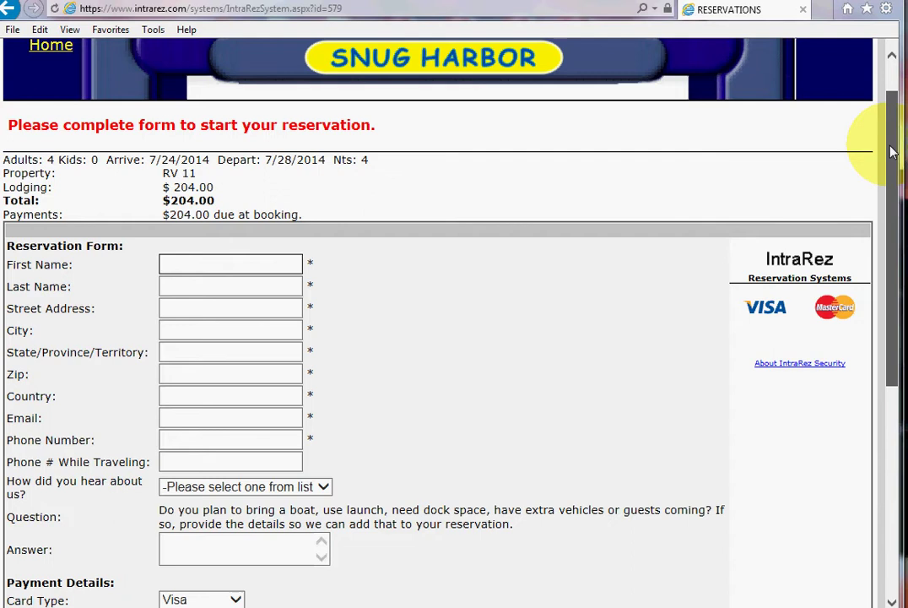
drag(892, 152, 849, 345)
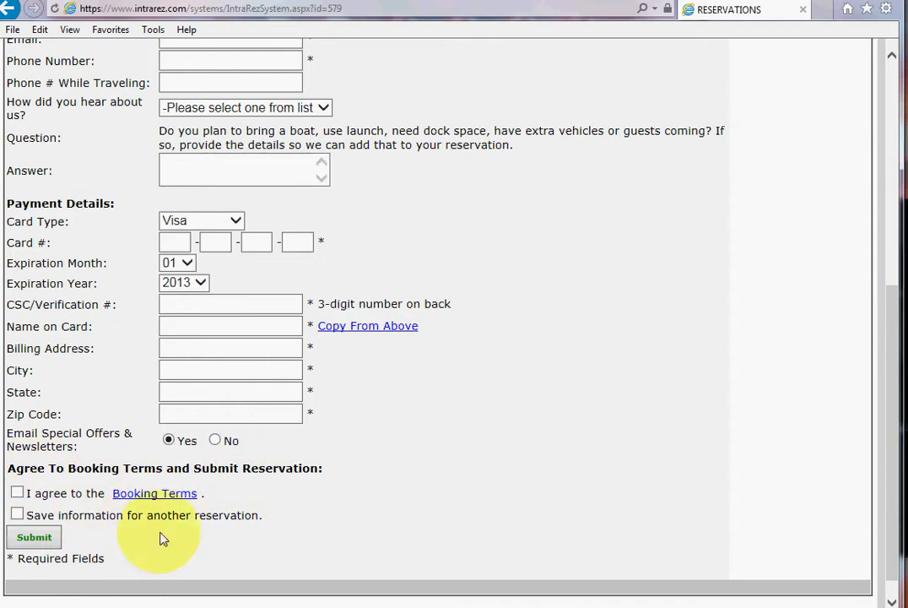
click(144, 496)
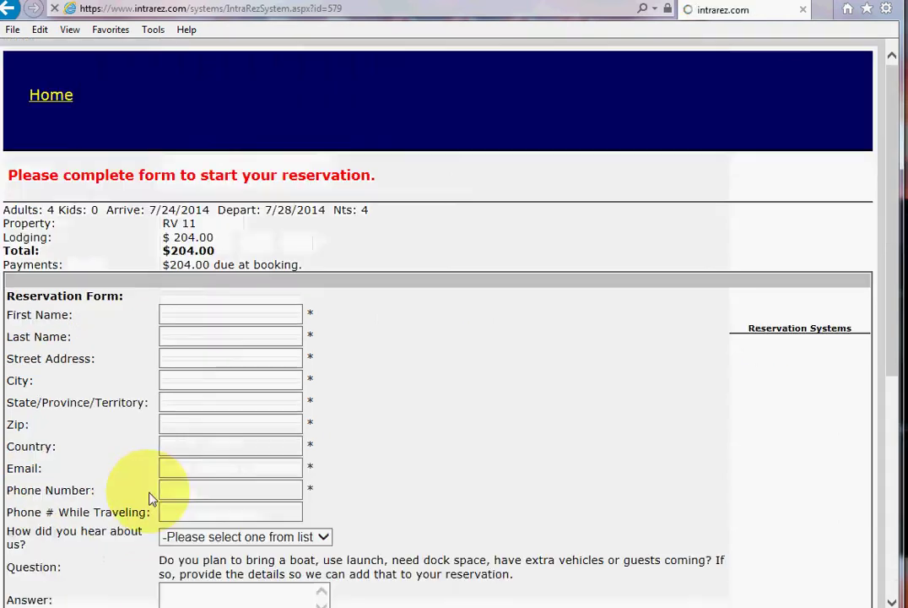
drag(890, 63, 867, 243)
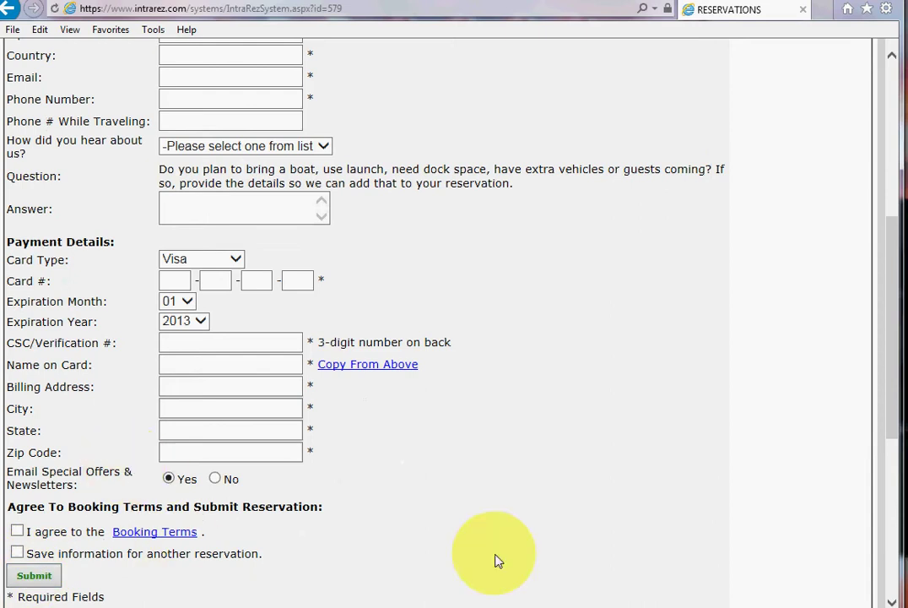
drag(893, 361, 893, 178)
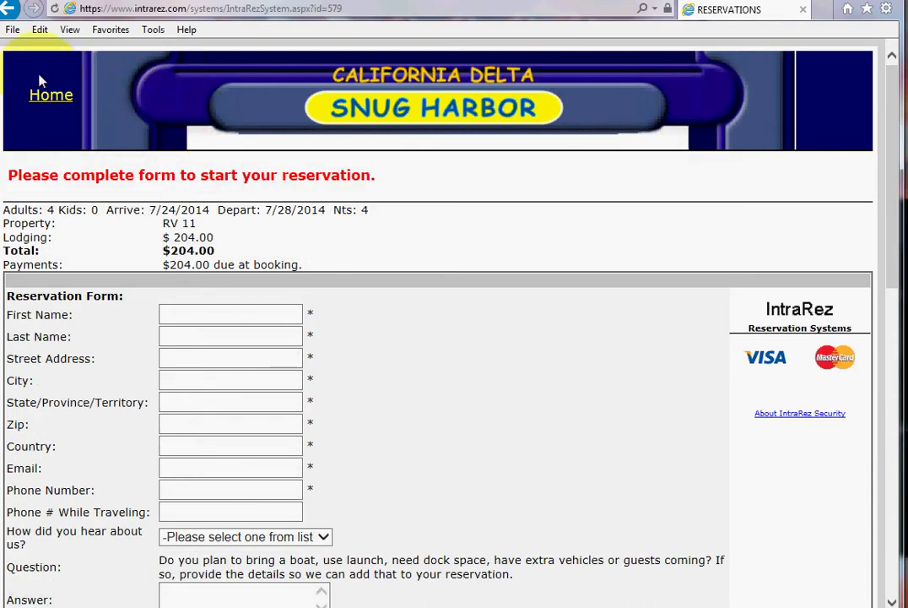
Go back twice to the RV site results and scroll down to RV 18.
click(10, 10)
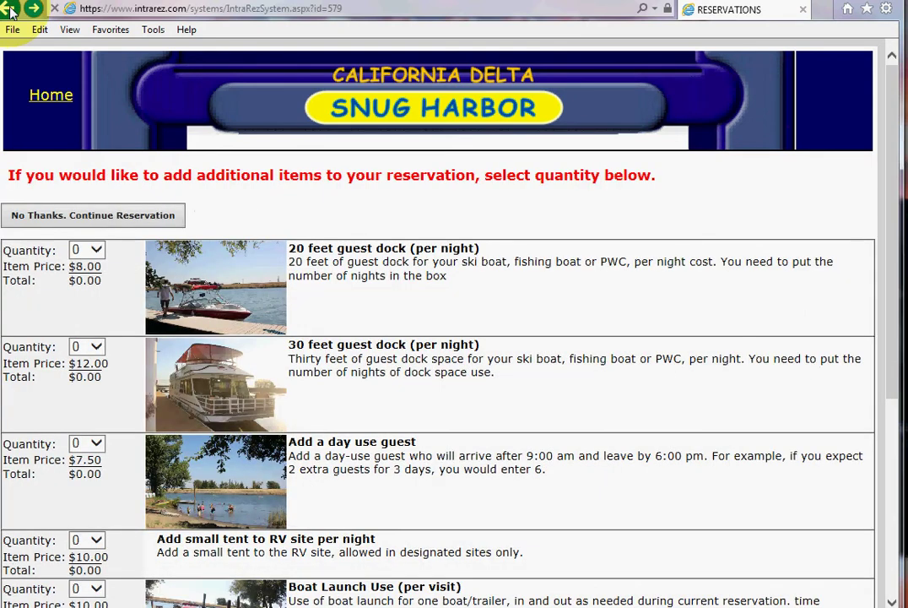
click(10, 10)
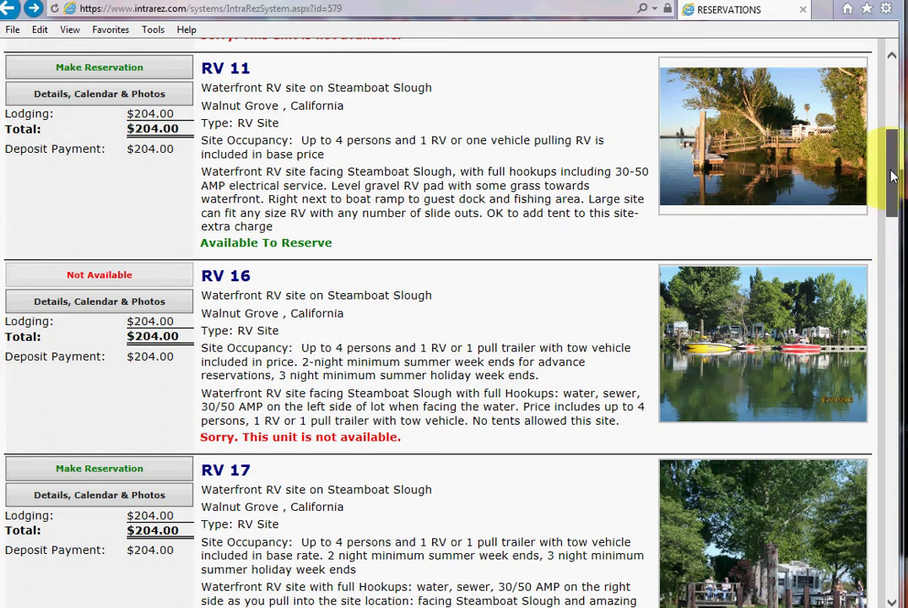
drag(893, 175, 883, 273)
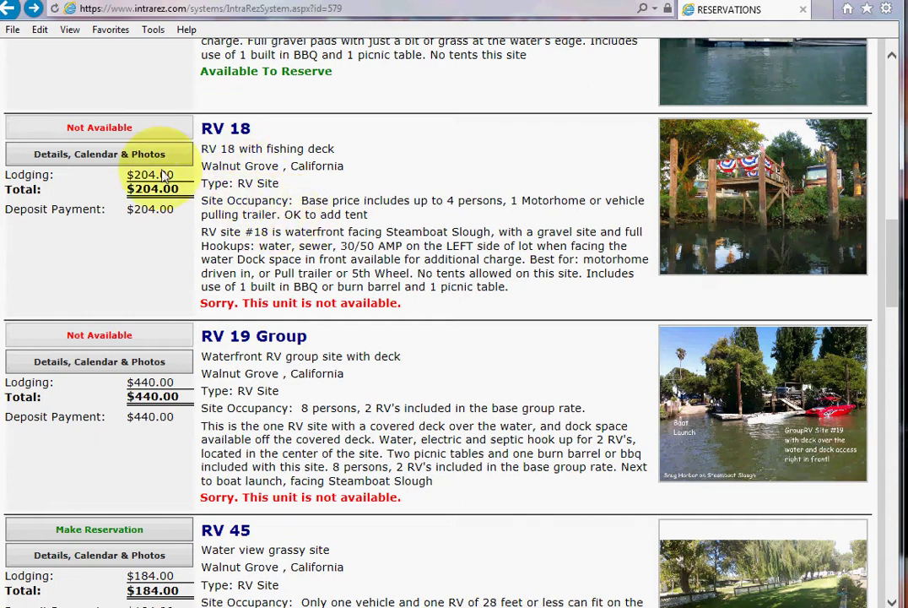
Open RV 18's details page and play its photo slideshow slowly, advancing one photo.
click(97, 157)
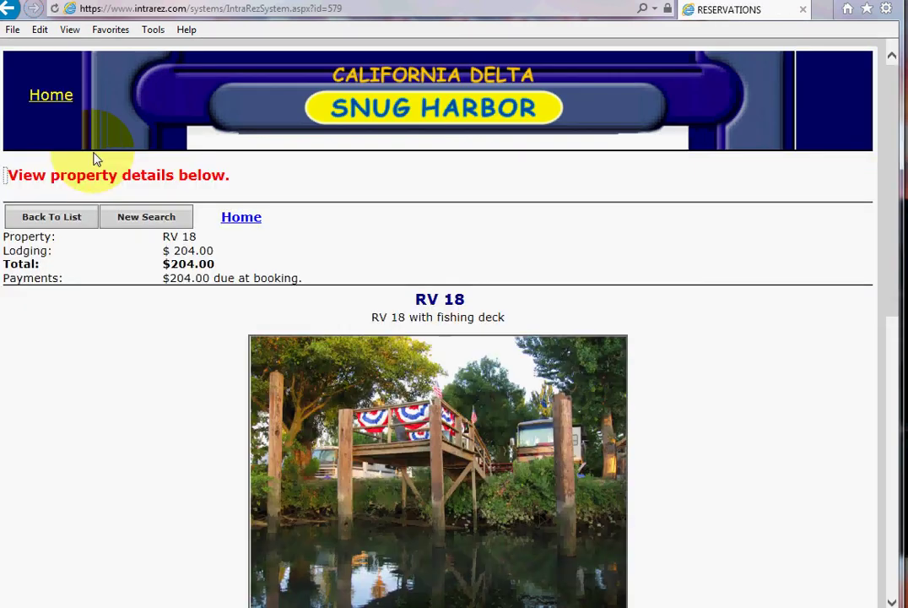
drag(886, 217, 878, 285)
click(420, 456)
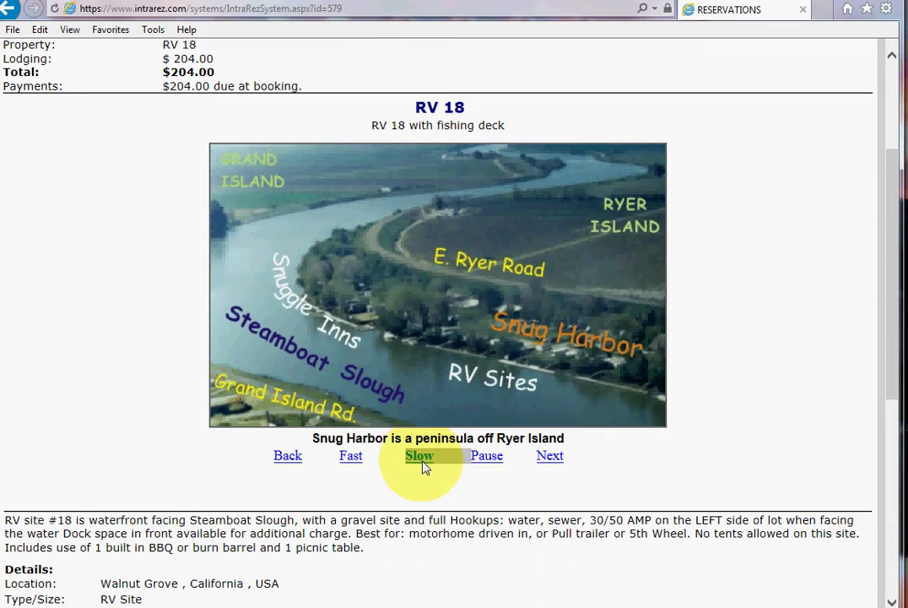
click(557, 460)
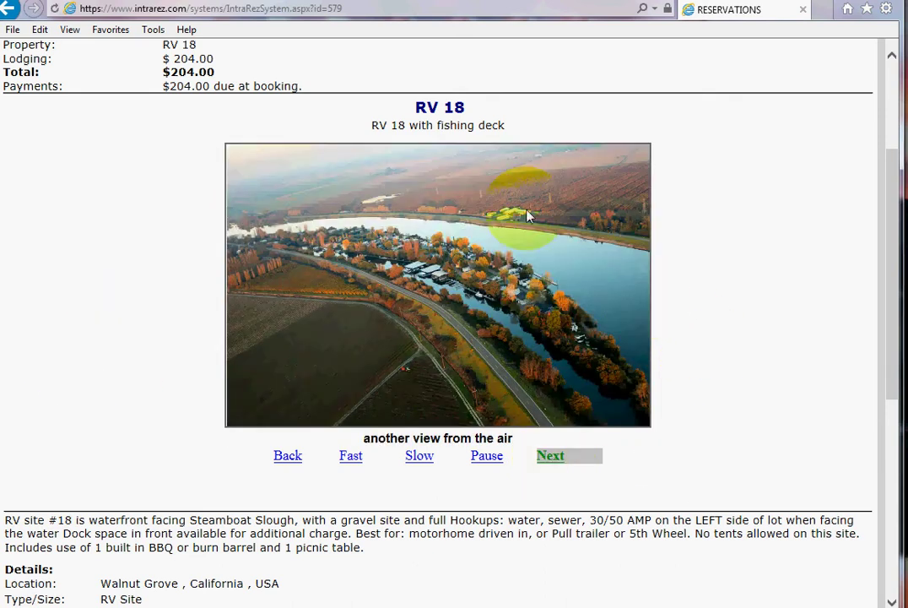
Check RV 18's availability calendar for the previous month.
drag(894, 179, 868, 385)
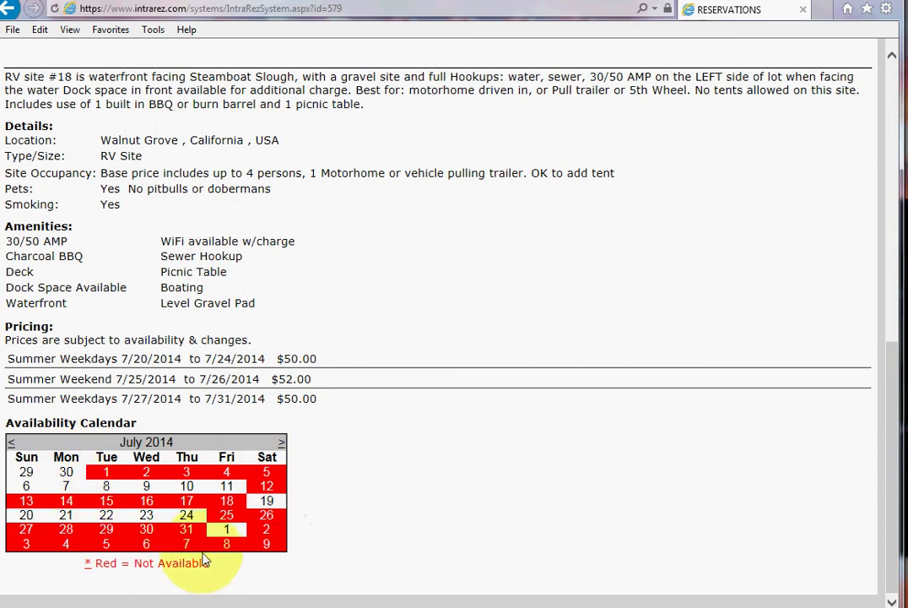
click(10, 444)
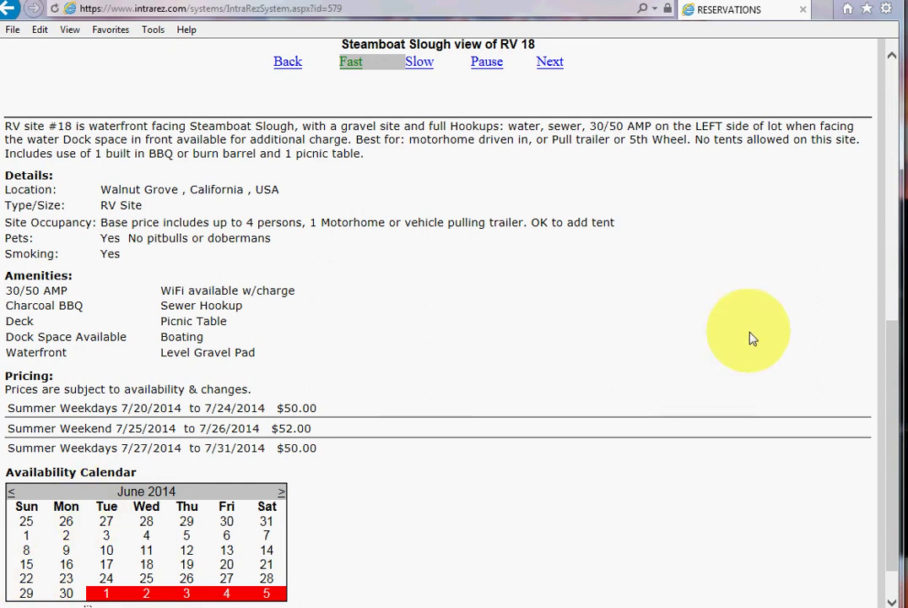
drag(892, 372, 883, 117)
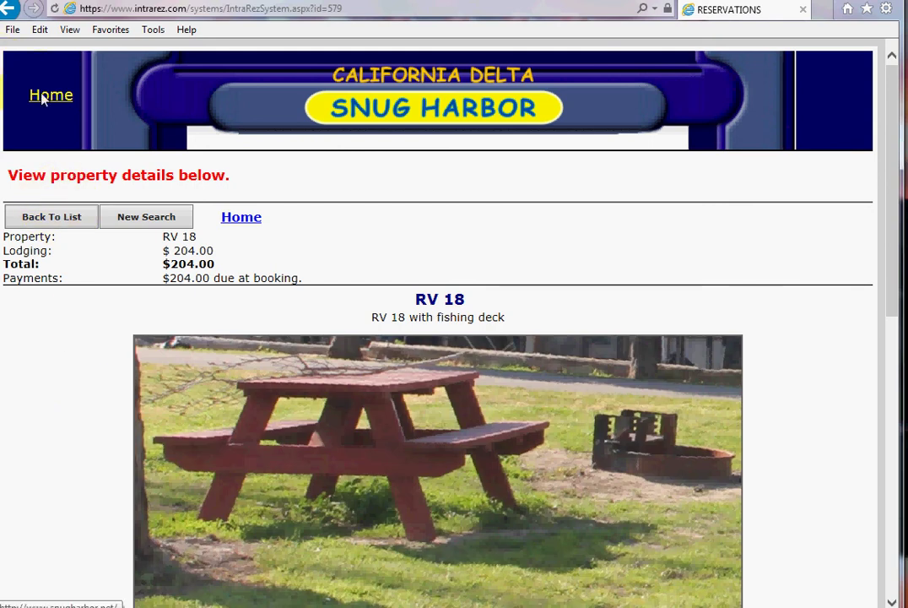
Return via Home and Reservations to start a new 2014 online reservation search.
click(42, 98)
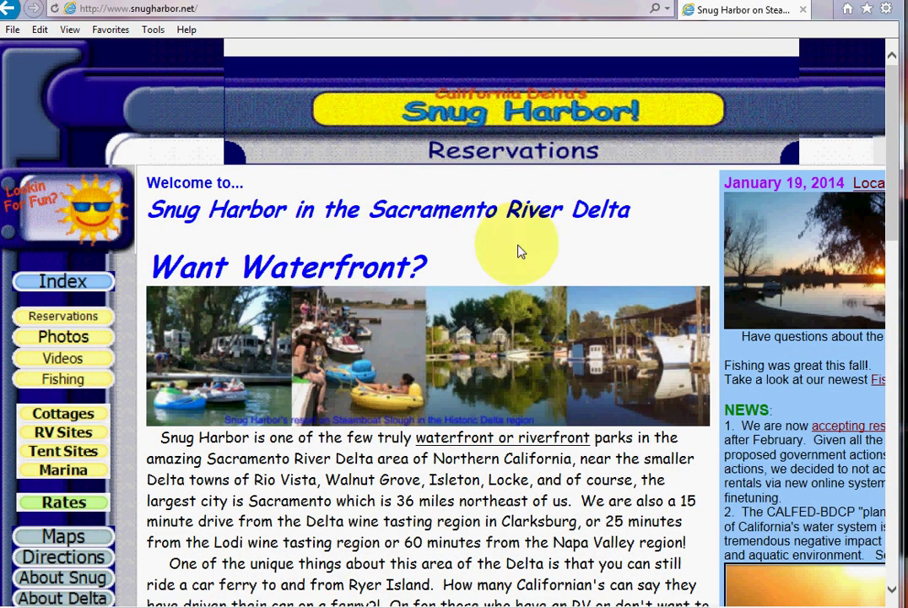
click(533, 160)
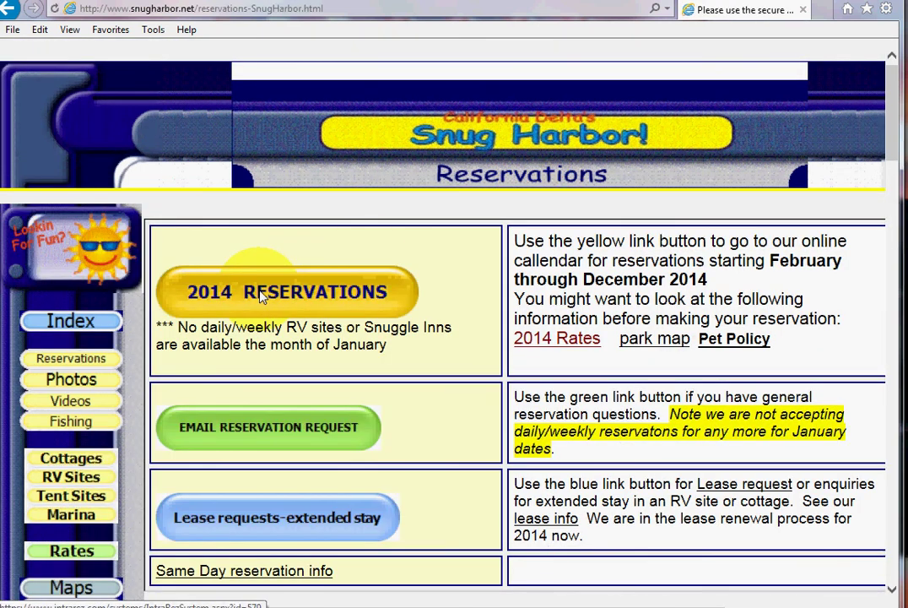
click(261, 295)
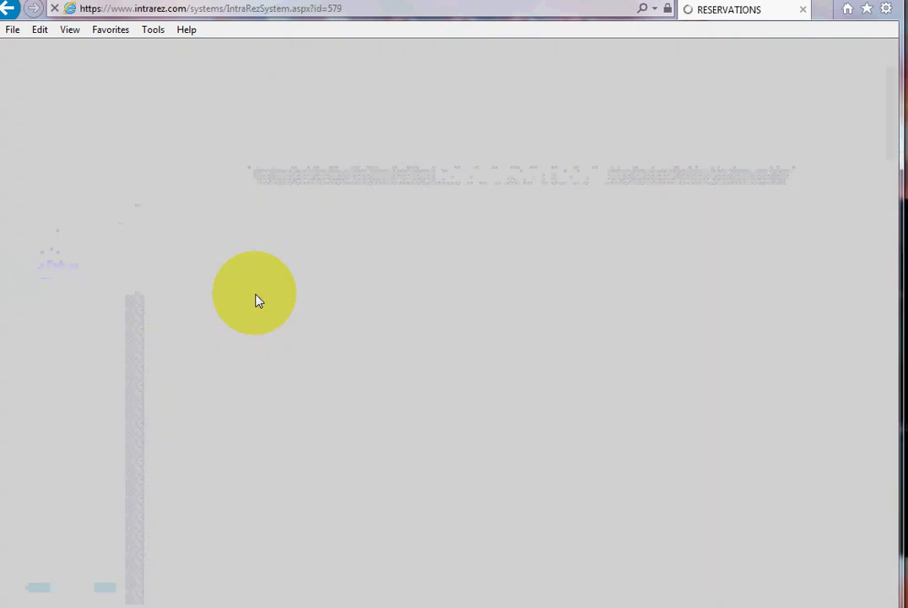